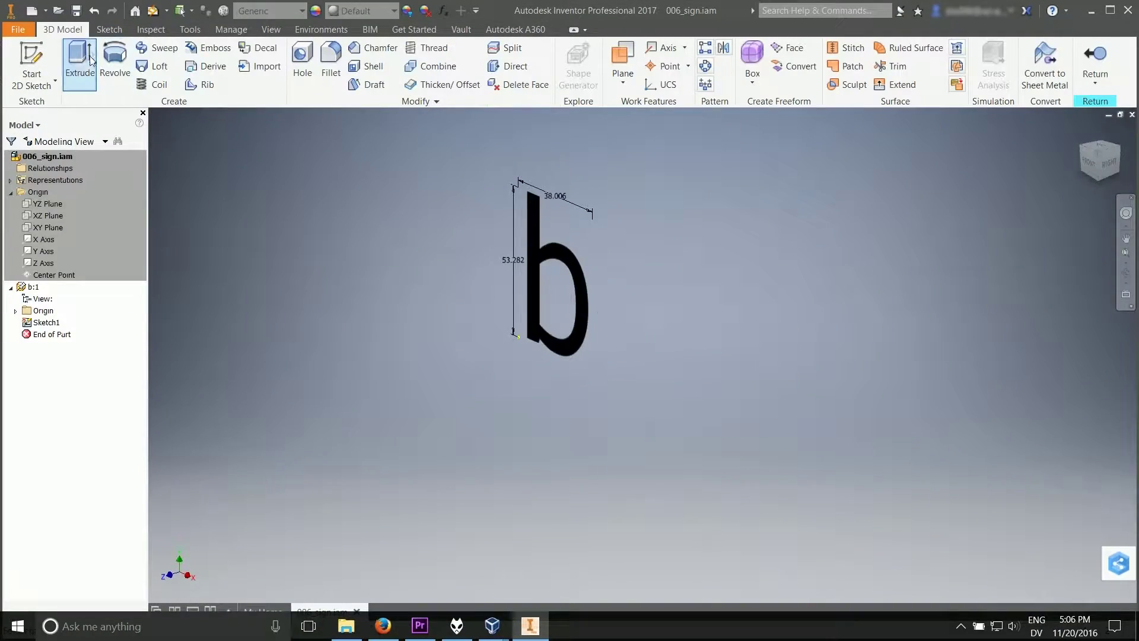
Extrude the sketched text 'Blu 006' into solid 3D lettering
left_click(80, 63)
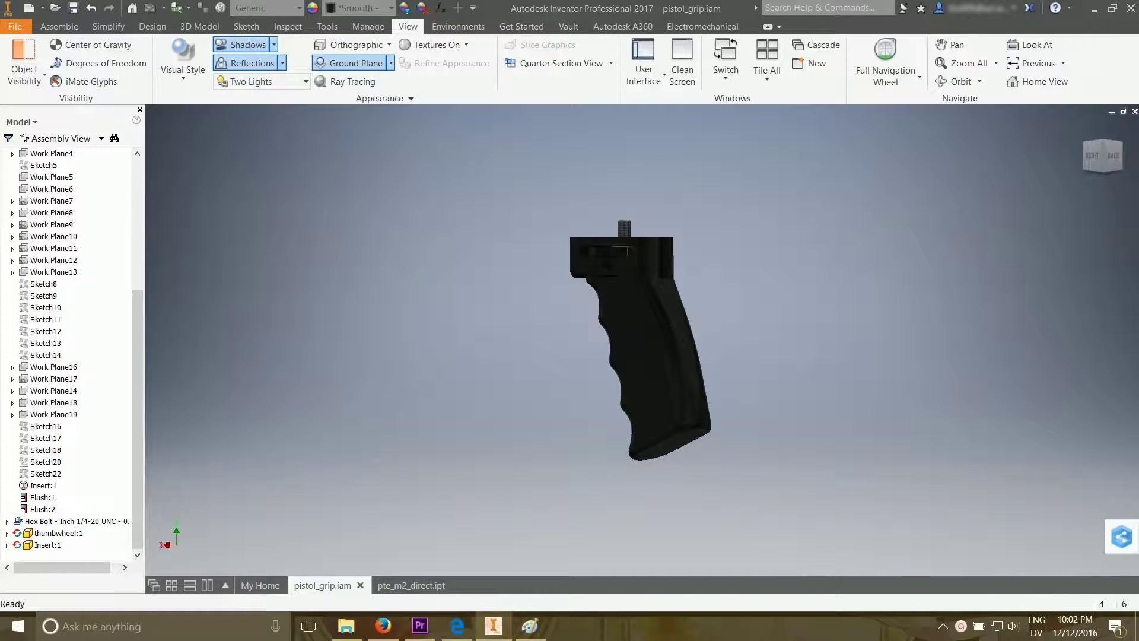
Turn the assembly to its right view and select the grip:1 component in the browser
left_click(1095, 159)
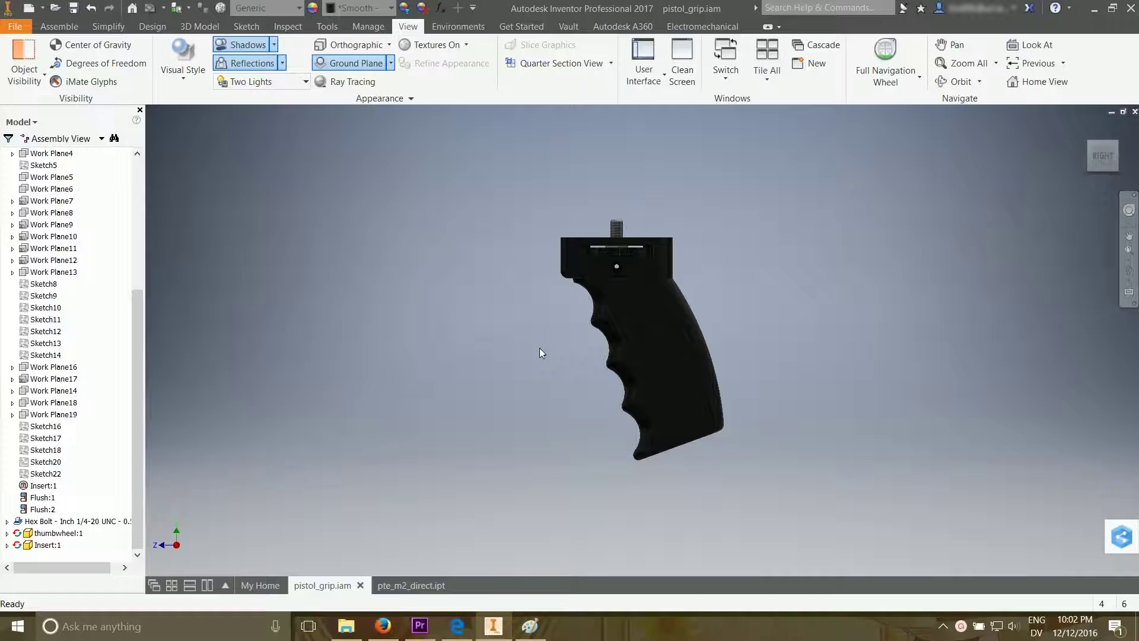
left_click_drag(136, 334, 133, 183)
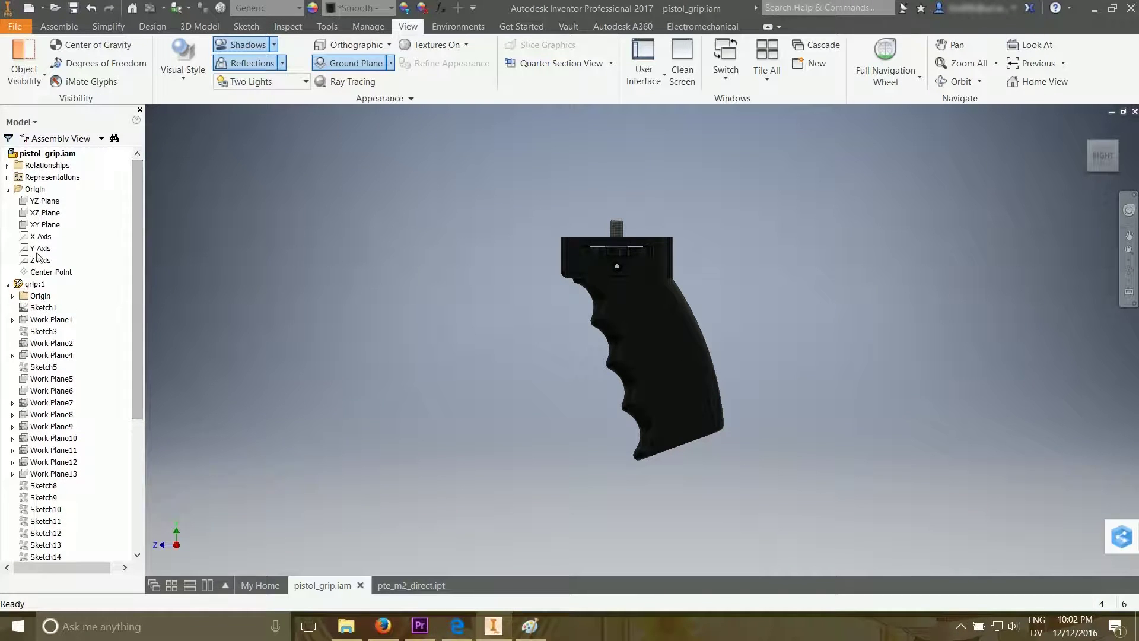
left_click(17, 286)
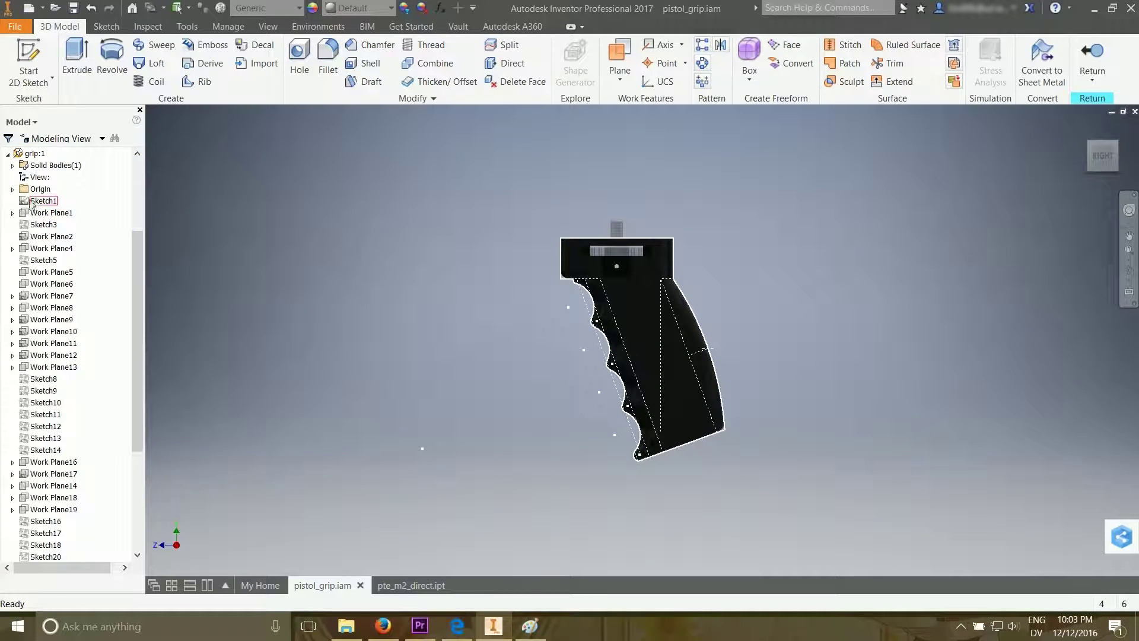
left_click(27, 202)
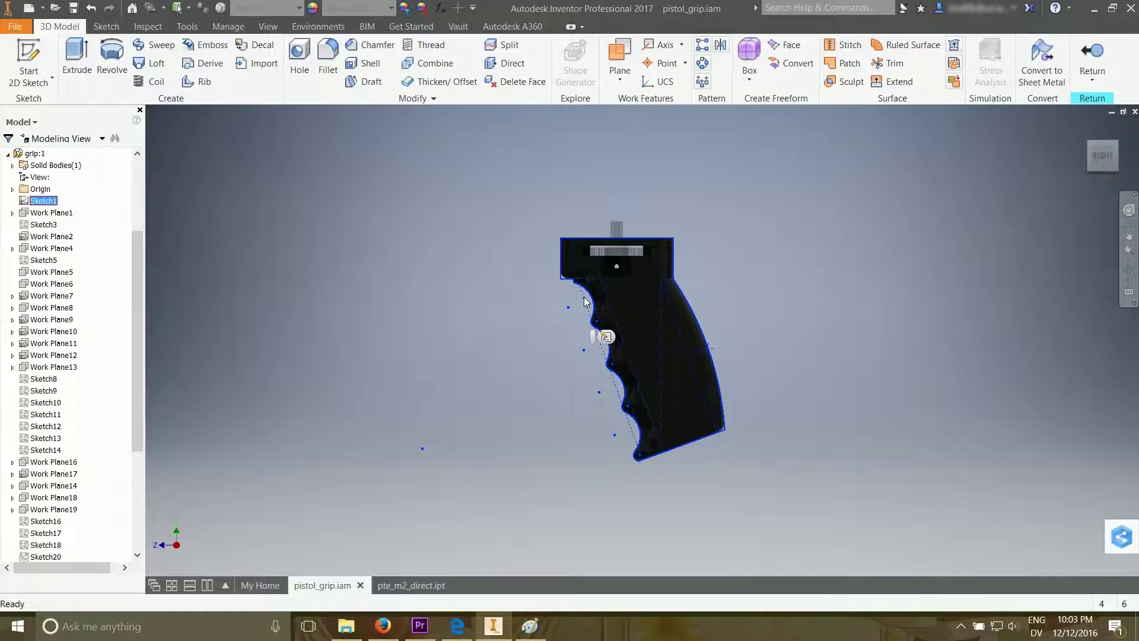
scroll(554, 364, "down", 5)
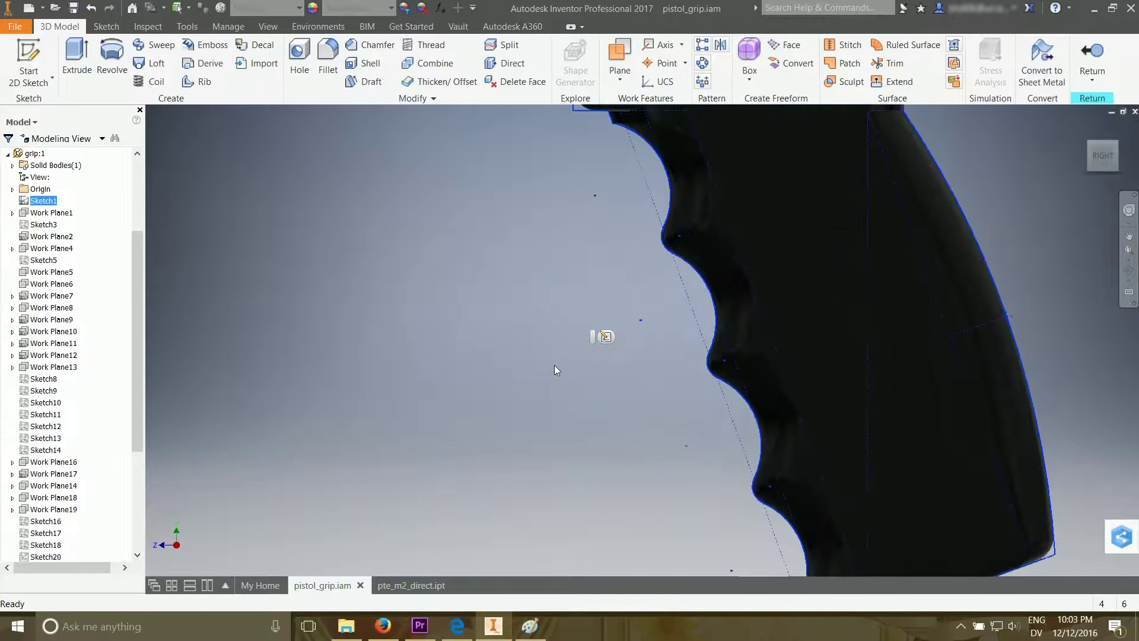
scroll(554, 364, "up", 2)
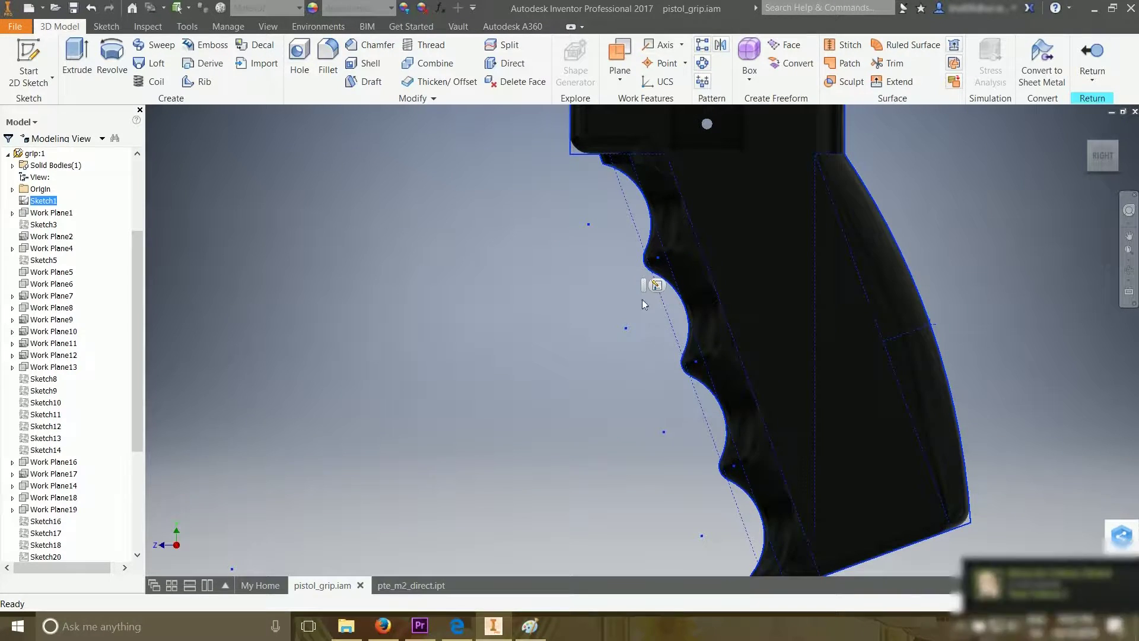
scroll(557, 314, "up", 1)
scroll(510, 356, "up", 2)
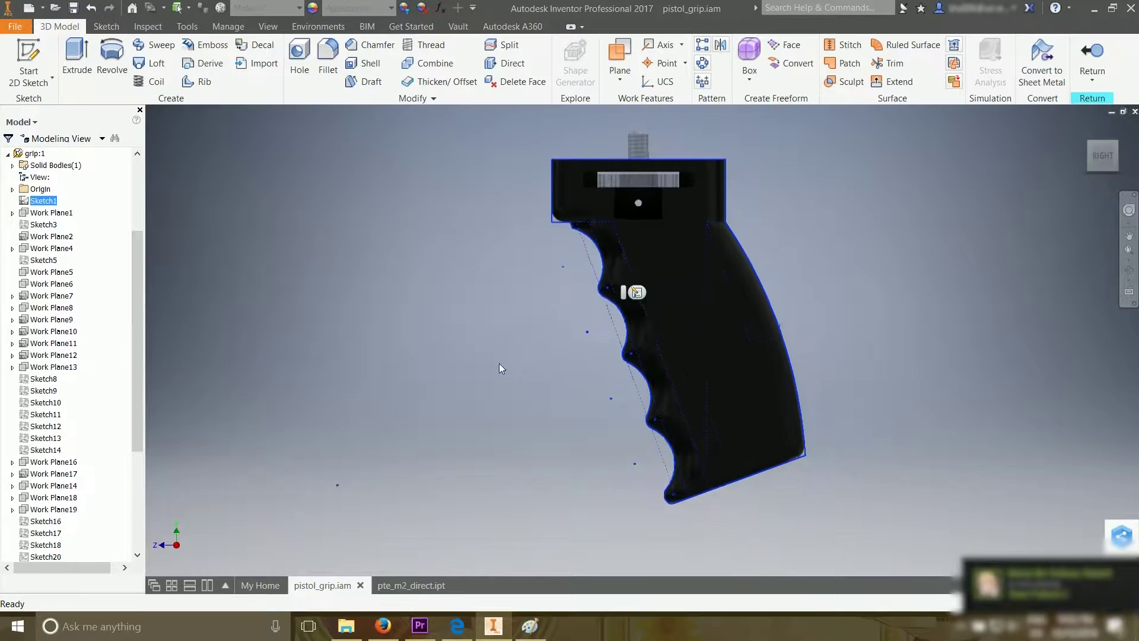
scroll(810, 172, "down", 1)
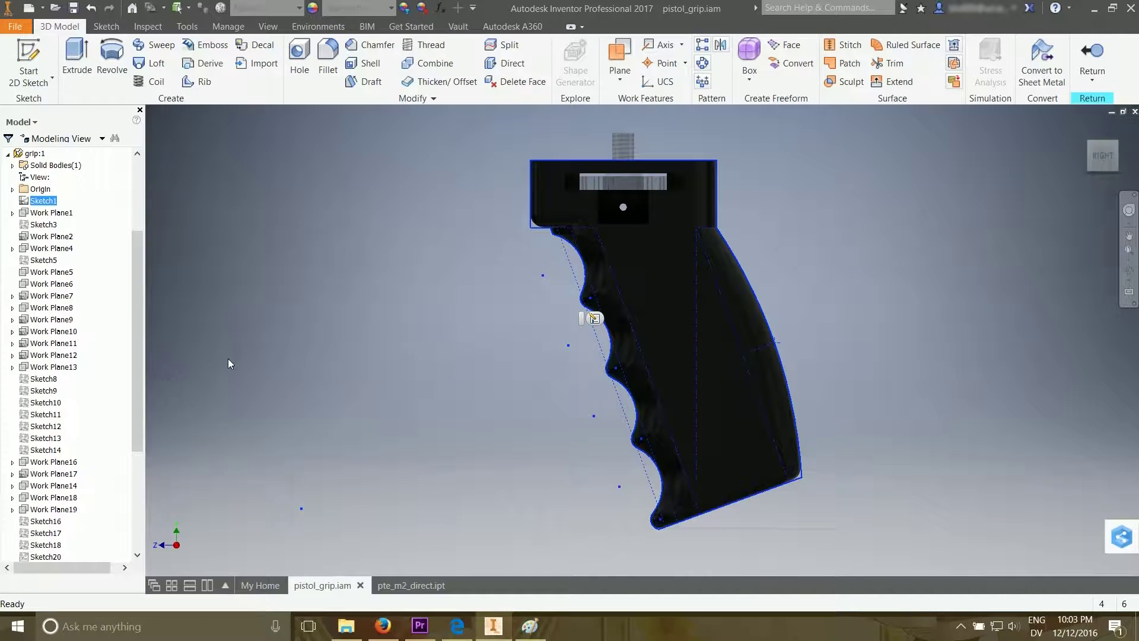
Suppress the grip's Mirror3 feature, accept the update-error warning, and highlight Loft5
left_click(1083, 159)
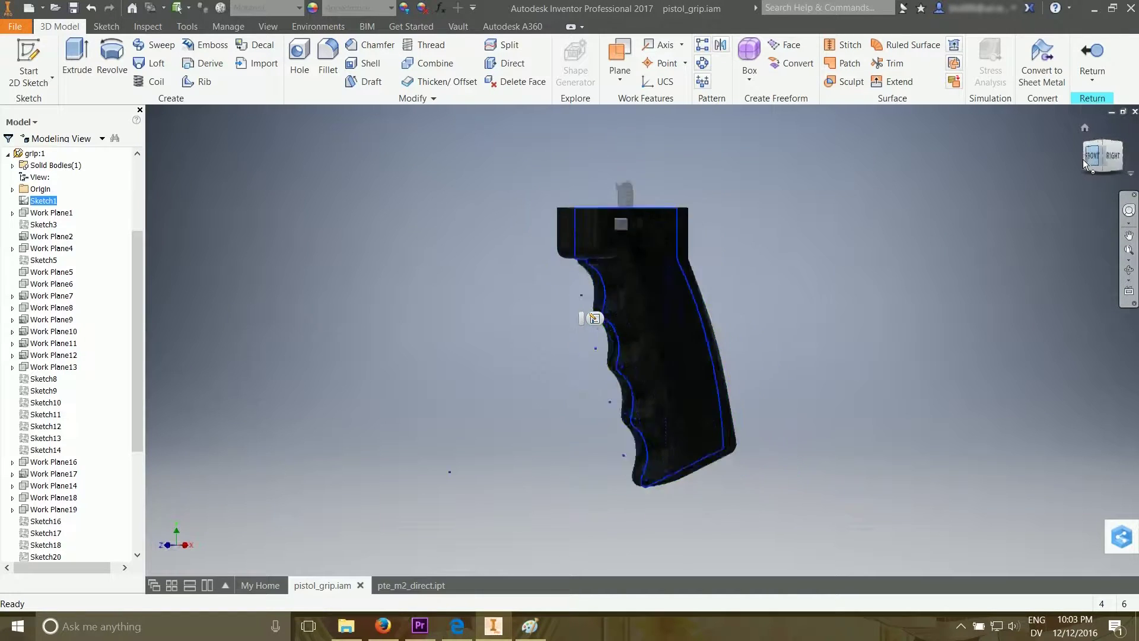
scroll(624, 337, "down", 5)
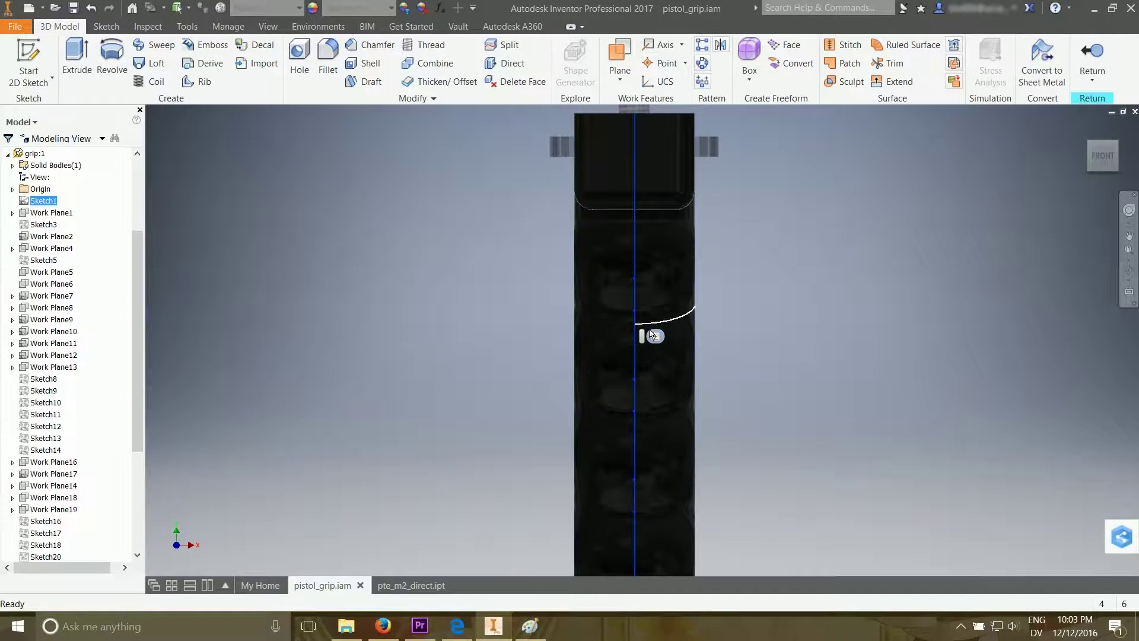
left_click(1116, 142)
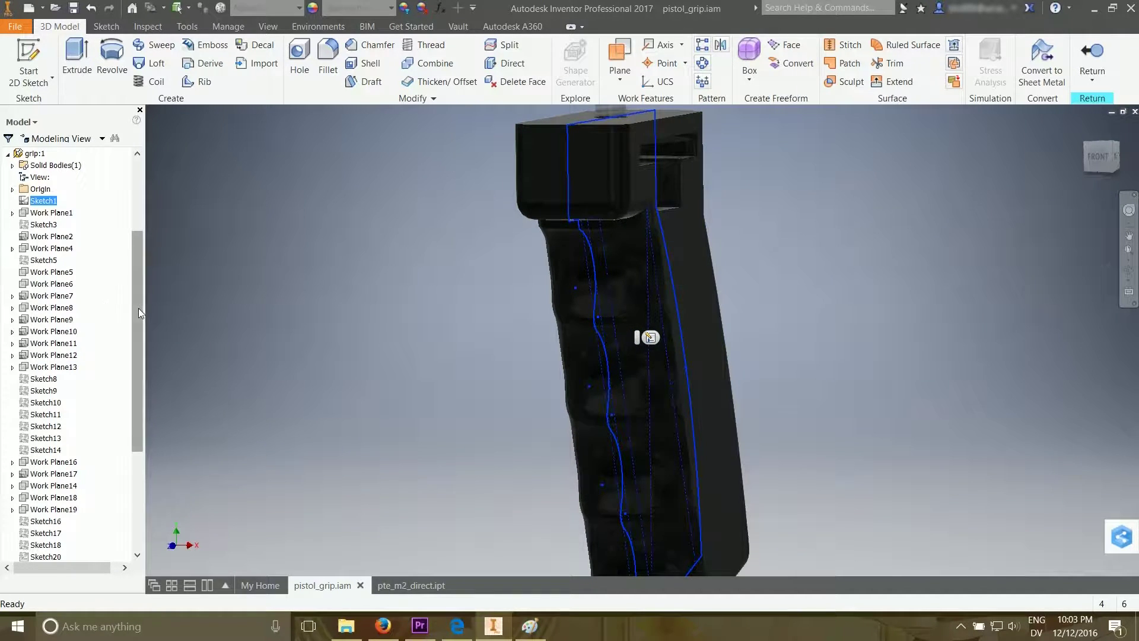
left_click_drag(138, 311, 138, 409)
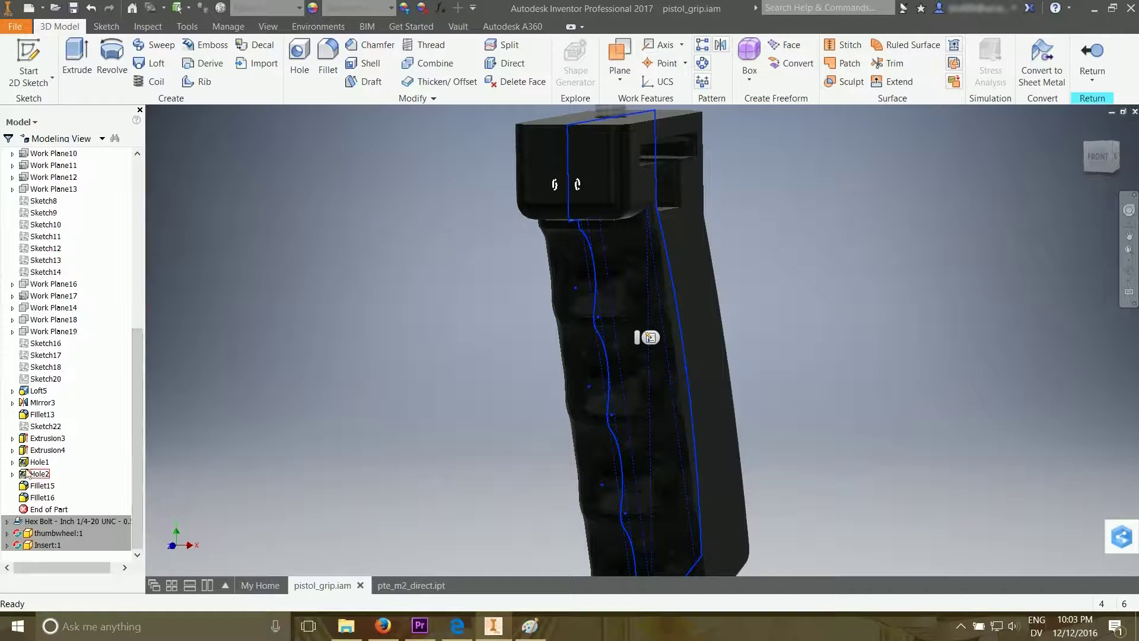
left_click(39, 403)
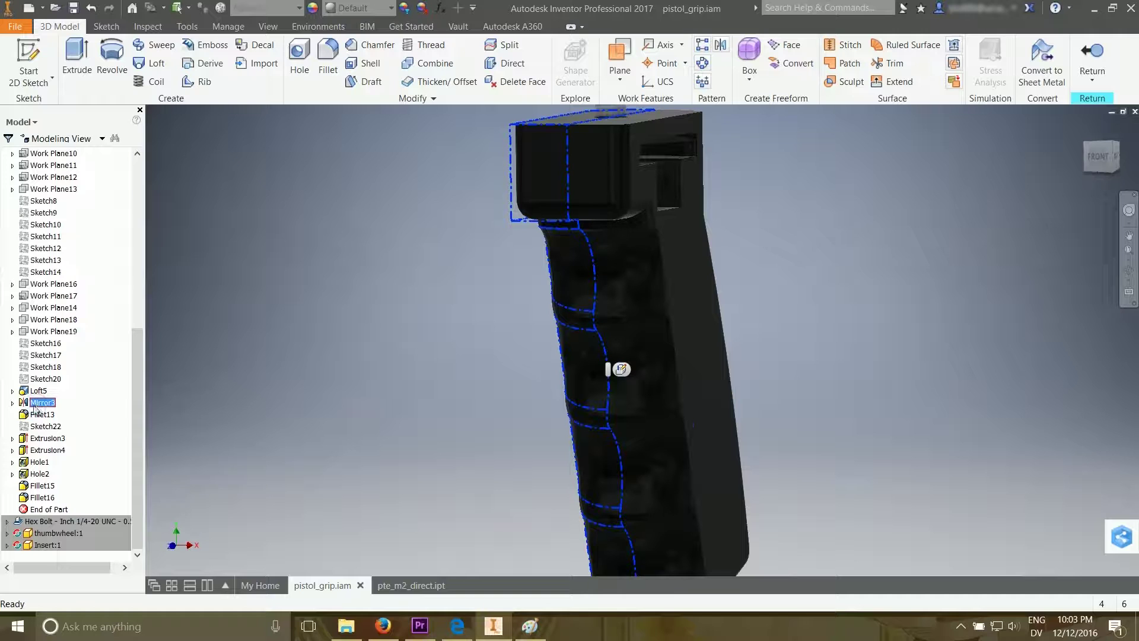
right_click(29, 404)
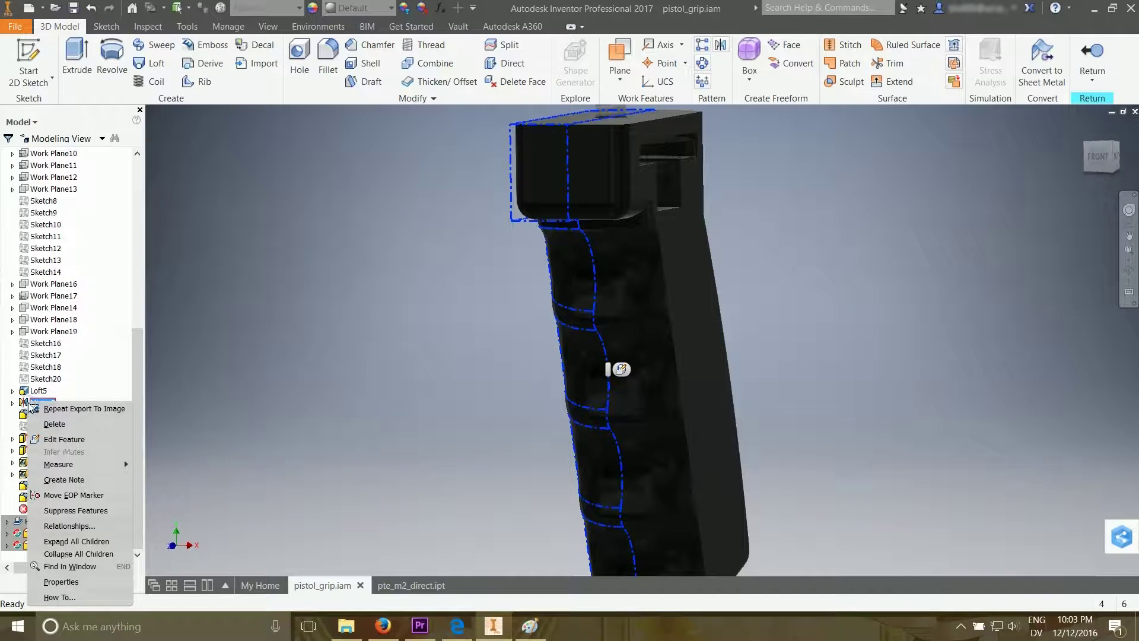
left_click(54, 514)
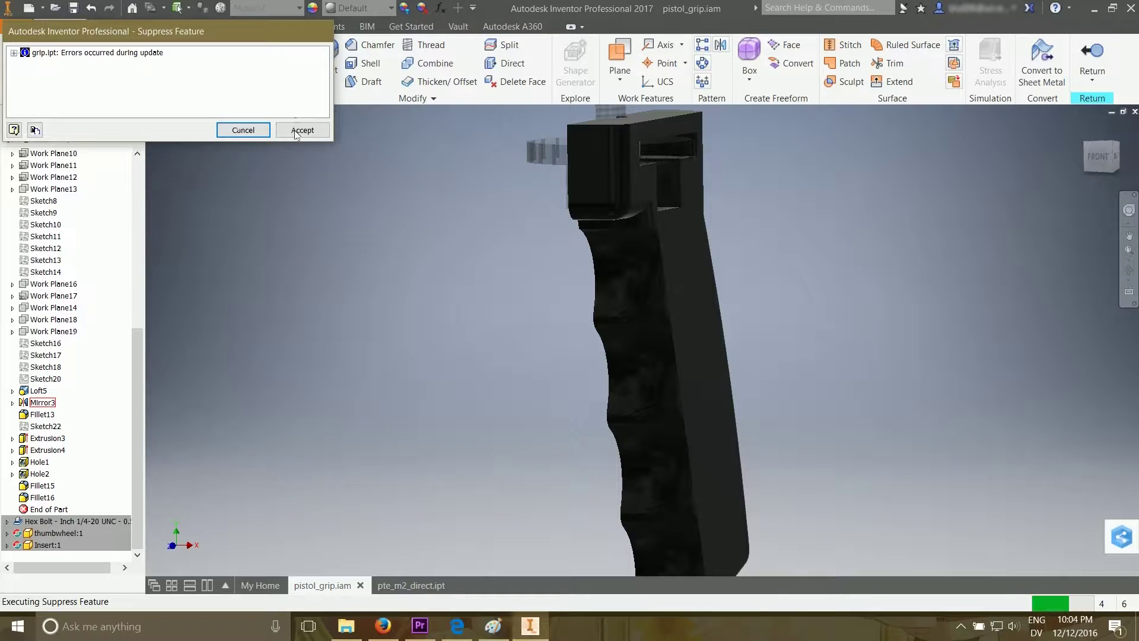
left_click(292, 135)
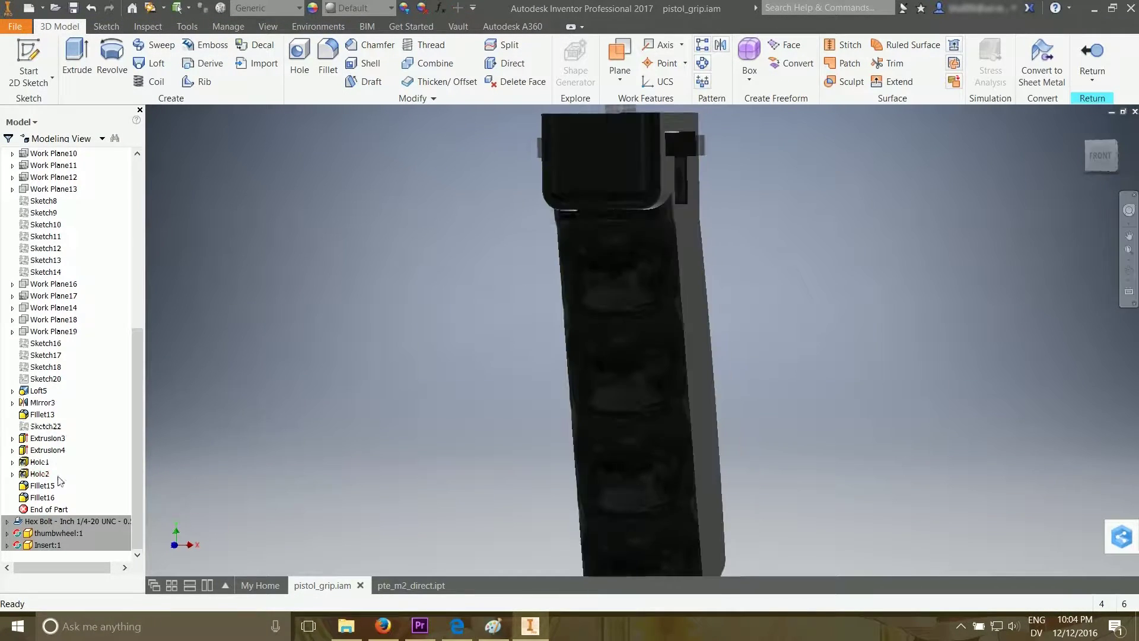
left_click(39, 390)
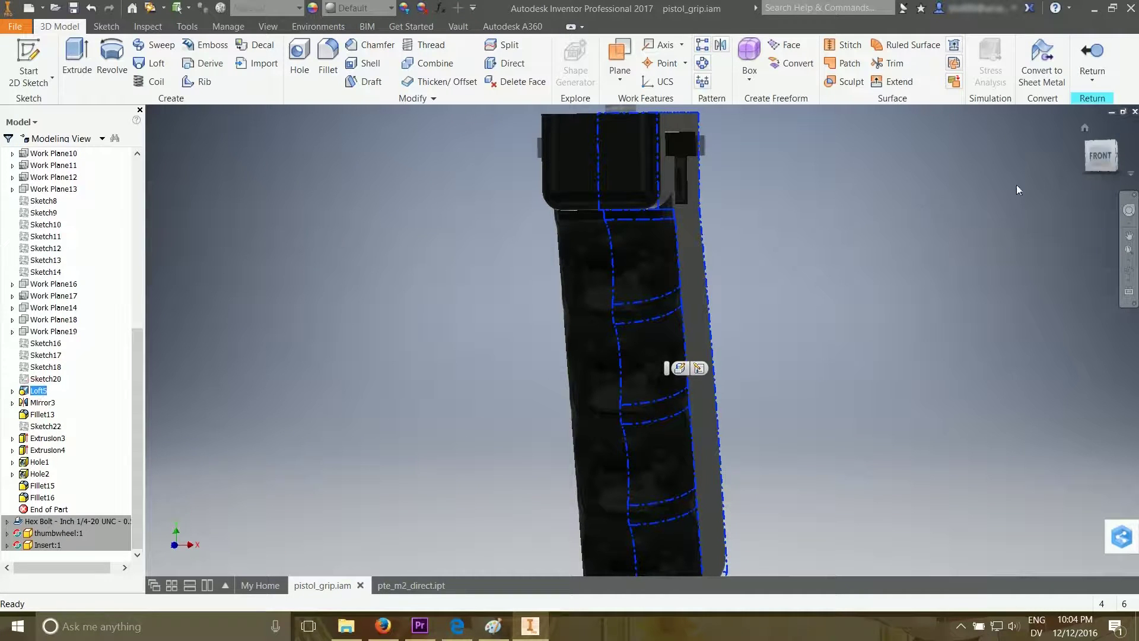
middle_click_drag(1041, 180, 1007, 168, "shift")
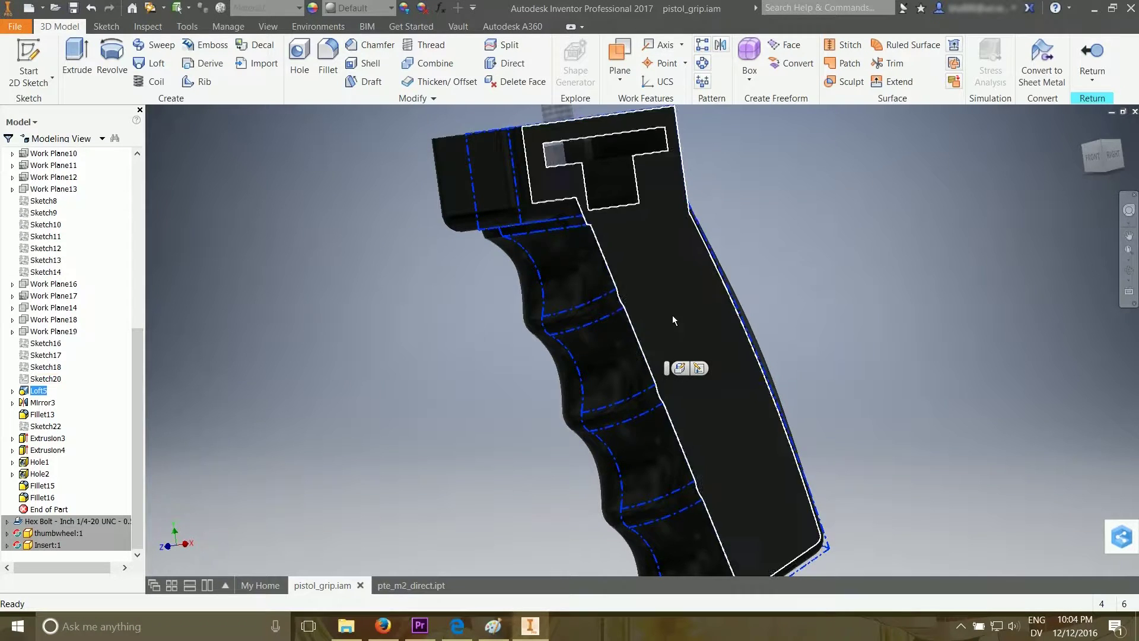
scroll(593, 172, "up", 3)
scroll(678, 442, "down", 3)
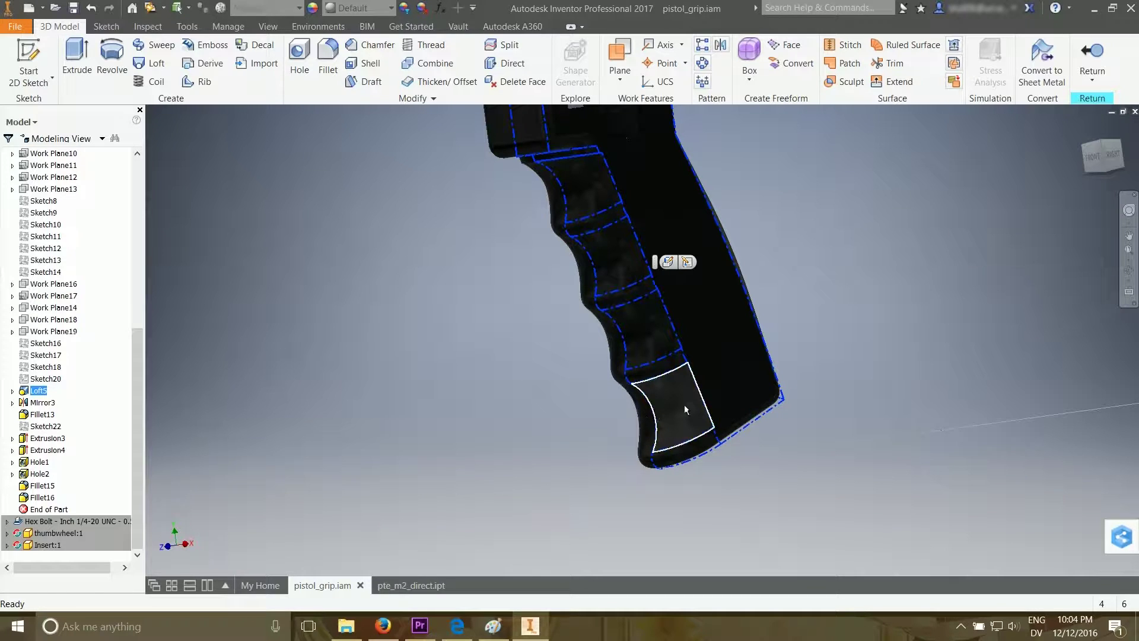
scroll(680, 403, "down", 1)
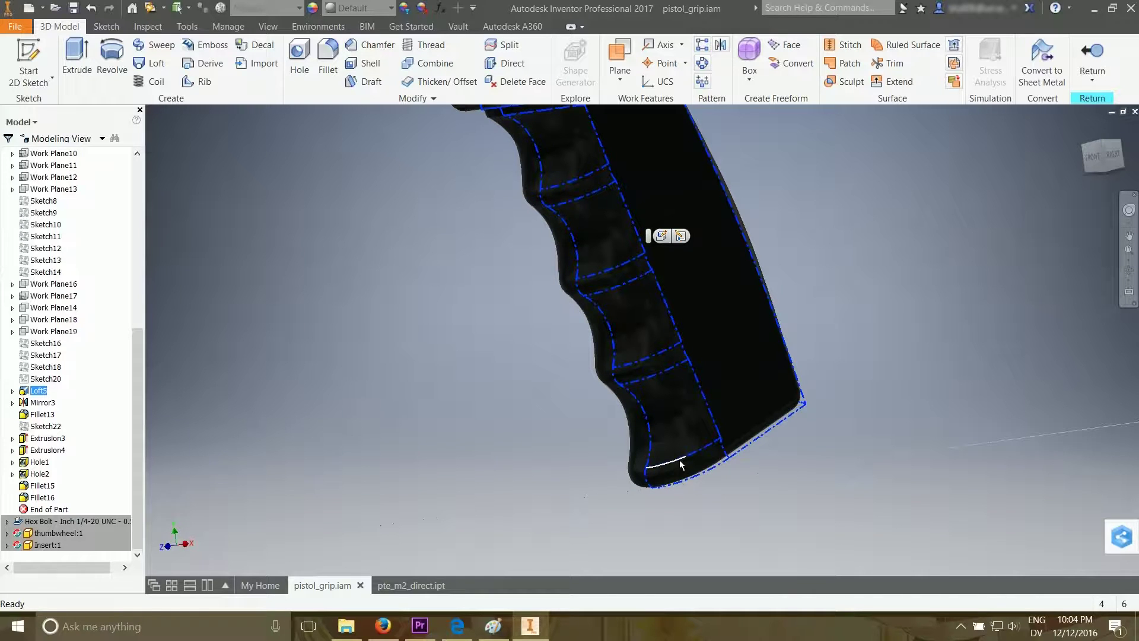
mouse_move(681, 464)
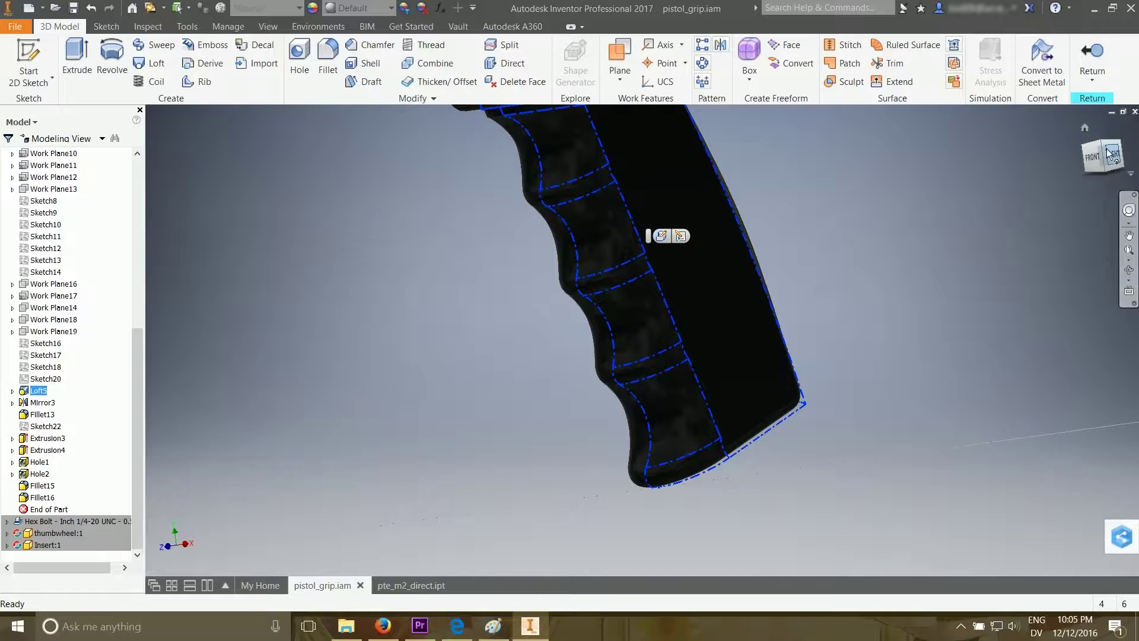
left_click(1123, 159)
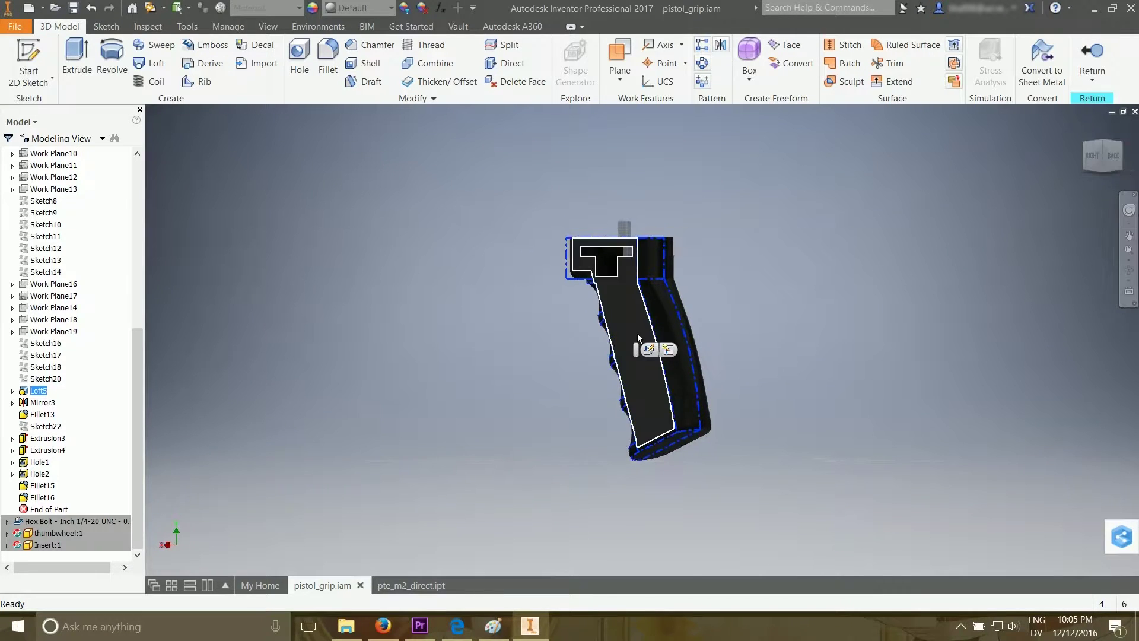
Inspect the grip's top block and thumbwheel slot from isometric, right-side and angled views
left_click(666, 447)
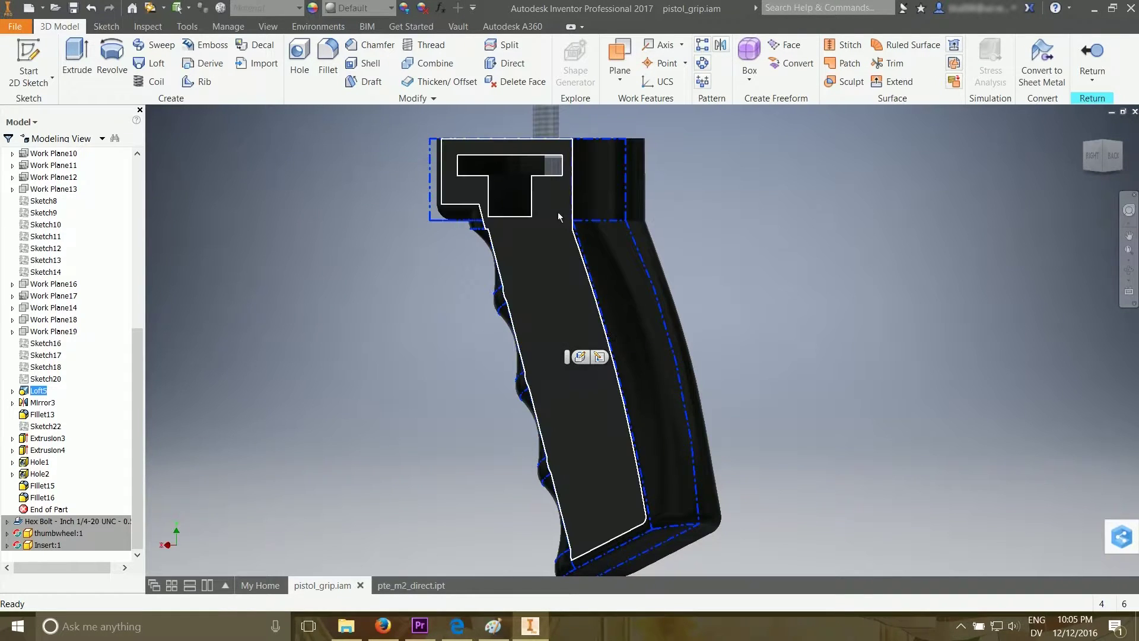
left_click(574, 205)
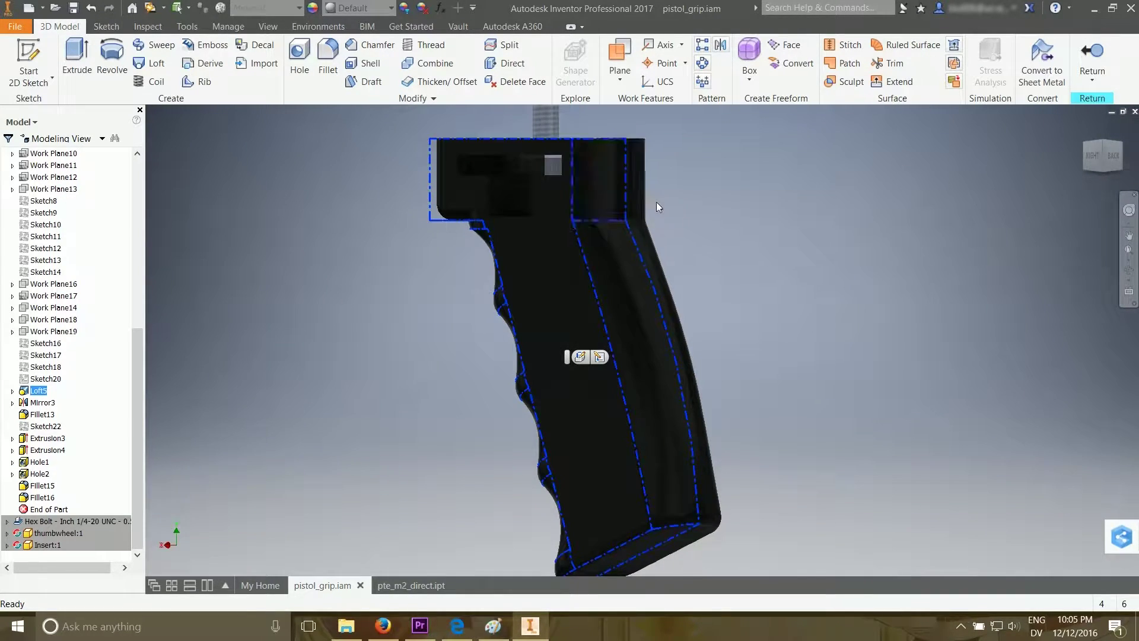
left_click_drag(1114, 163, 1066, 292)
left_click(1098, 174)
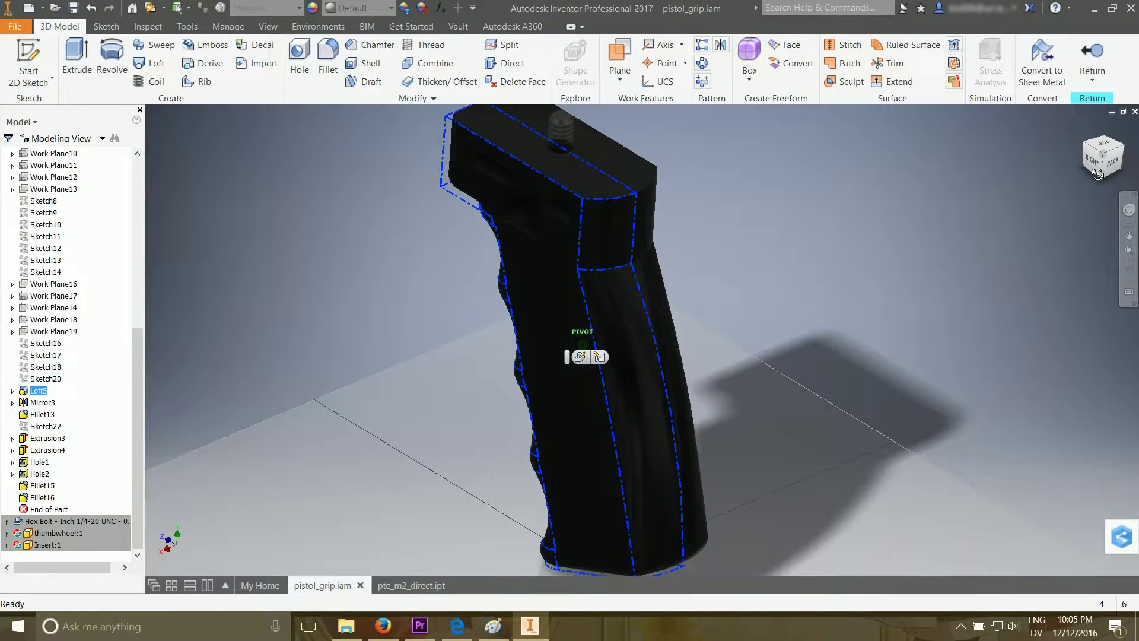
left_click(1090, 162)
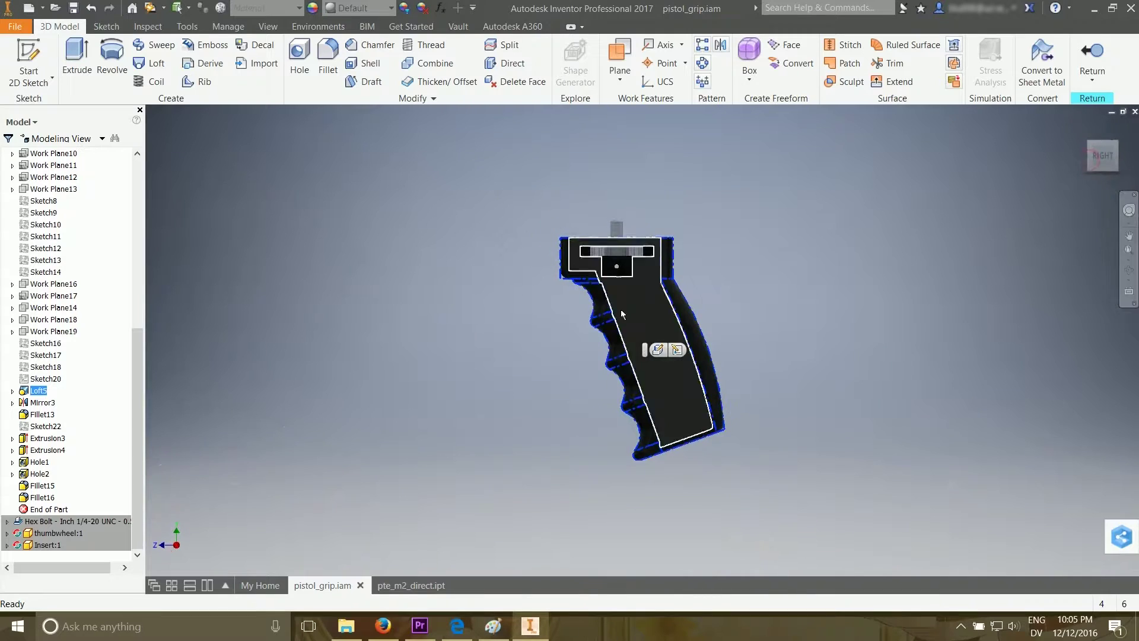
scroll(623, 249, "up", 4)
scroll(623, 250, "up", 2)
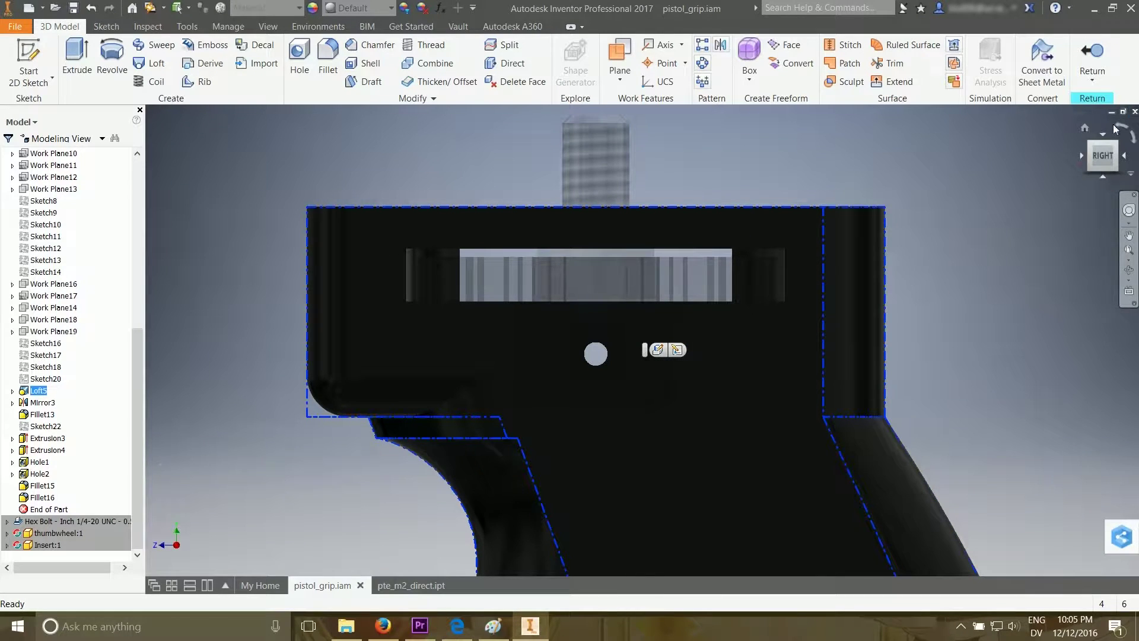
middle_click_drag(1012, 167, 580, 363, "shift")
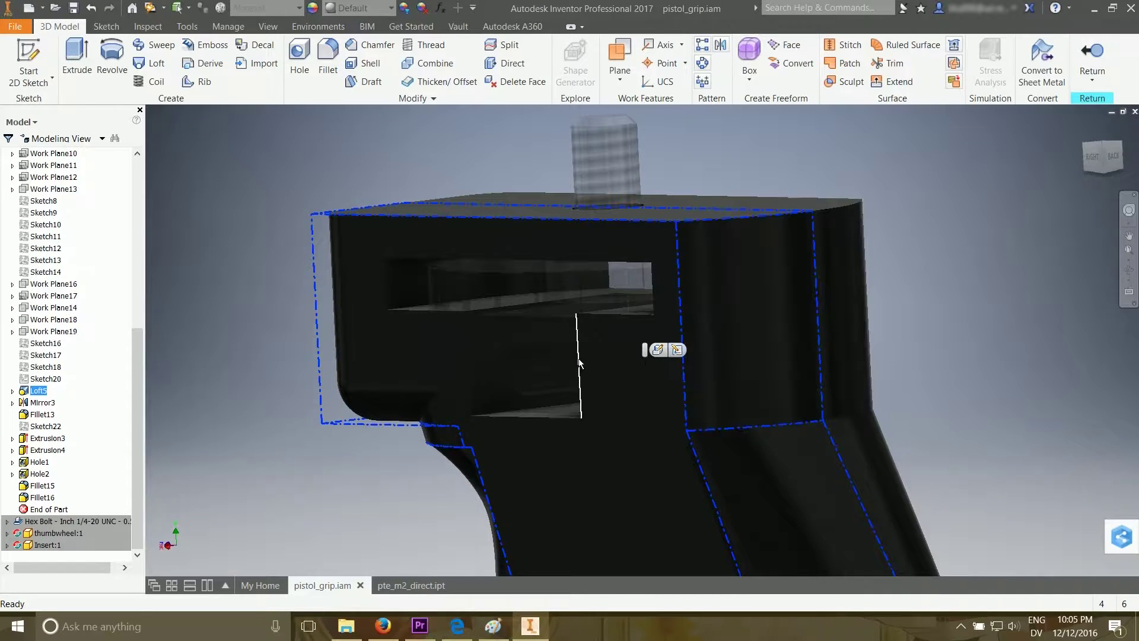